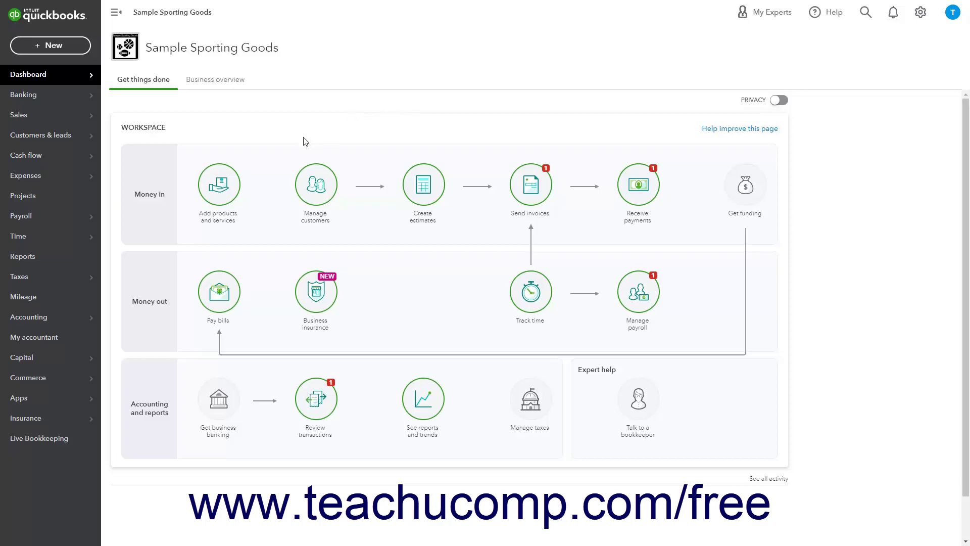
Step: Open the Sales Products and Services list showing the Hours and Sales service items
mouse_move(52, 127)
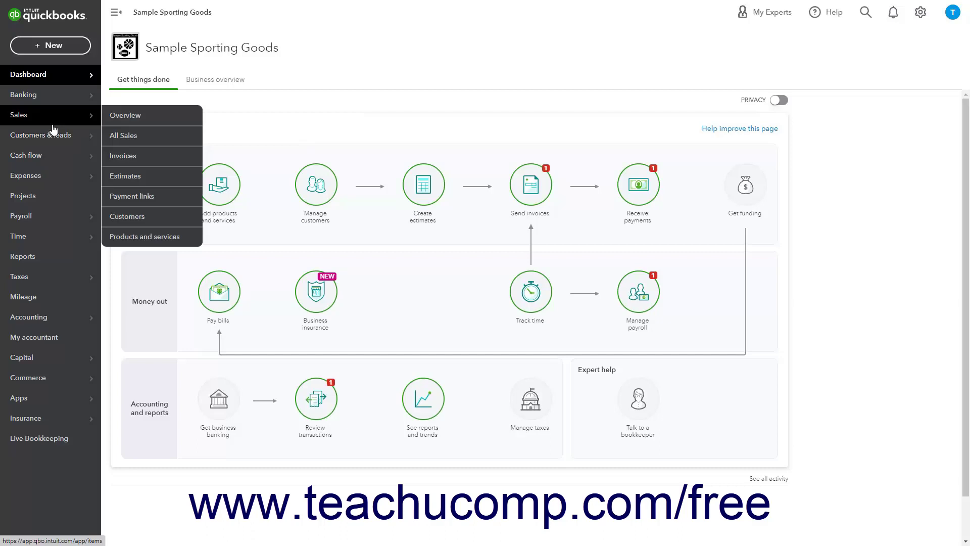
left_click(53, 128)
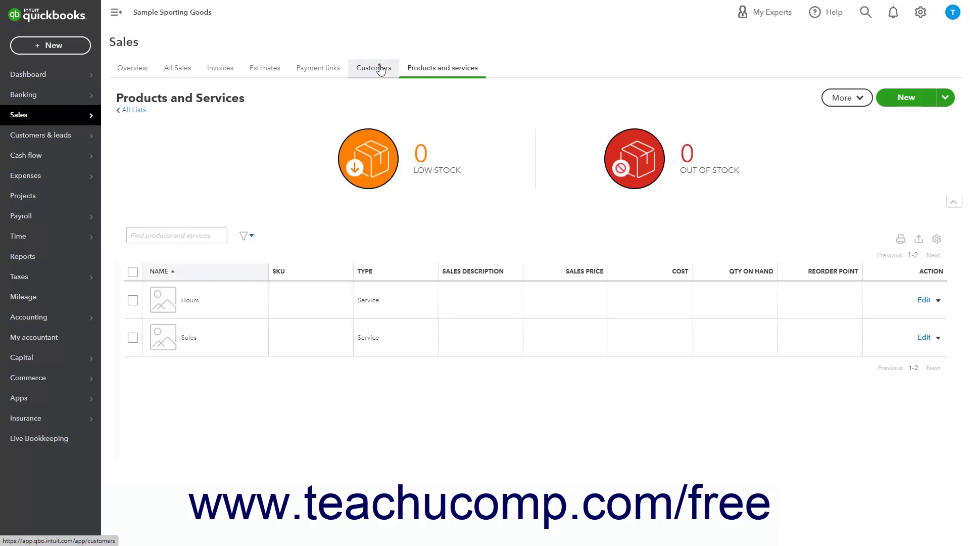
Step: Switch to the Sales Customers page, which has no customers yet
left_click(381, 69)
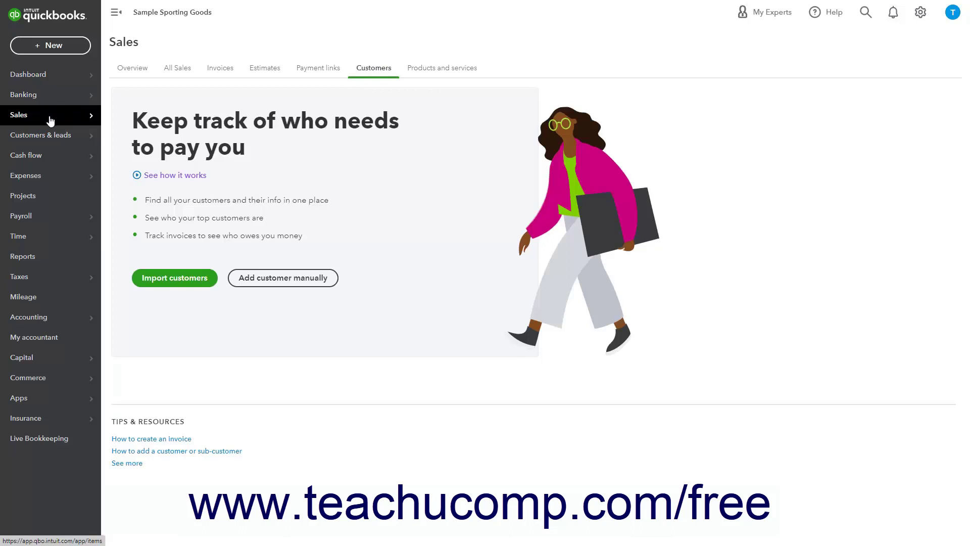
mouse_move(51, 119)
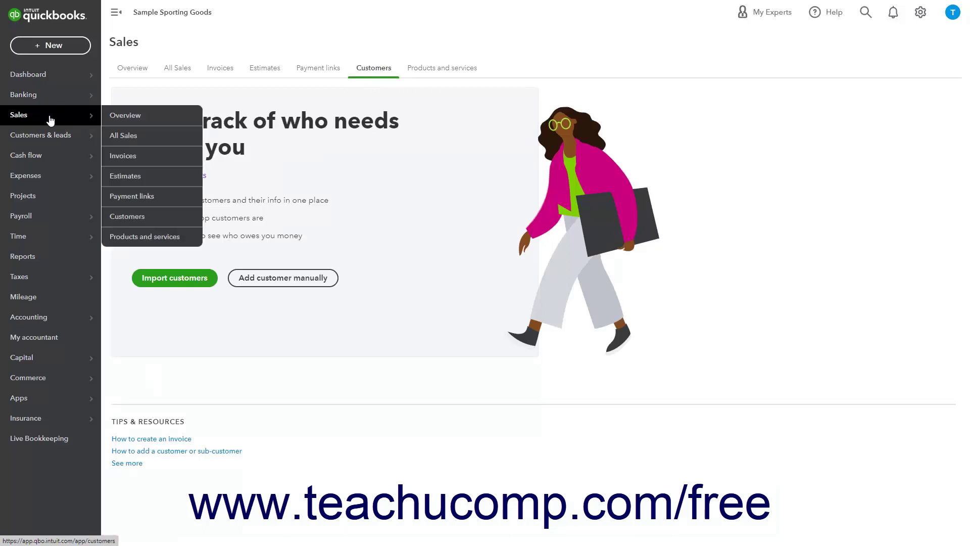
left_click(141, 222)
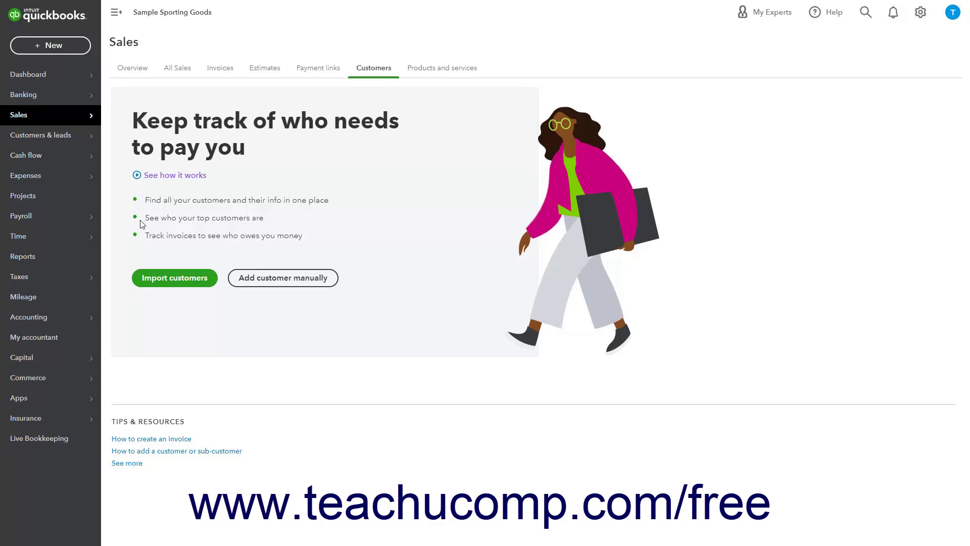
Step: Start a blank new customer manually, browse its sections, and return to Name and contact
left_click(260, 282)
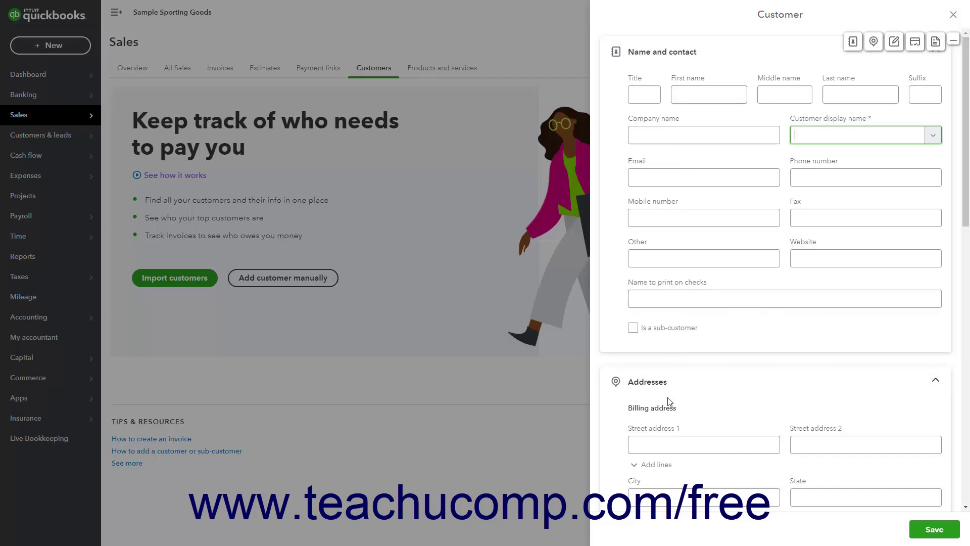
scroll(667, 403, "down", 7)
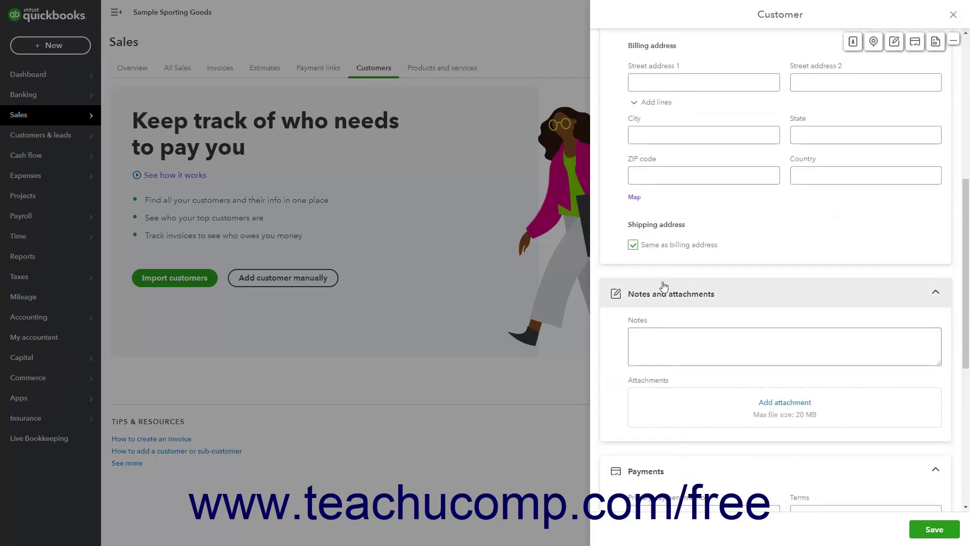
scroll(666, 297, "down", 5)
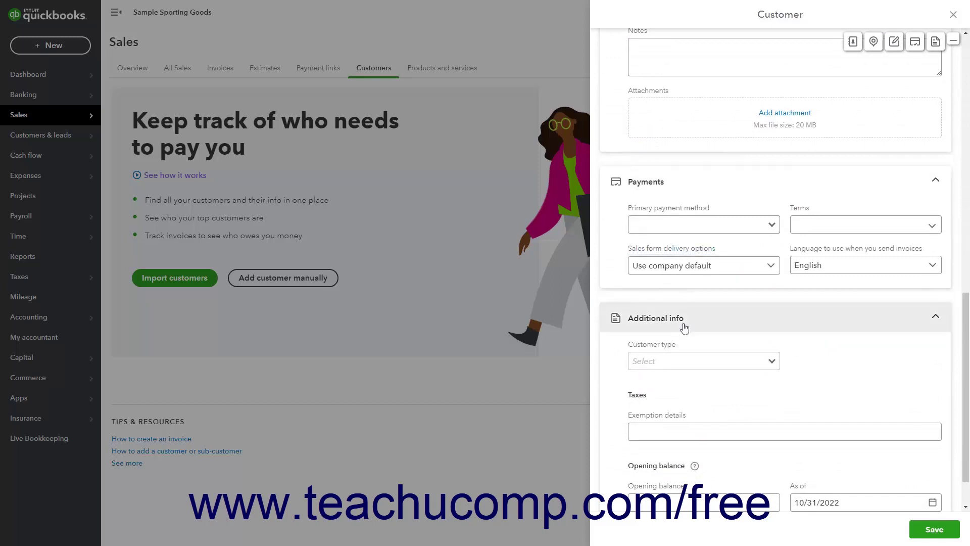
left_click(852, 48)
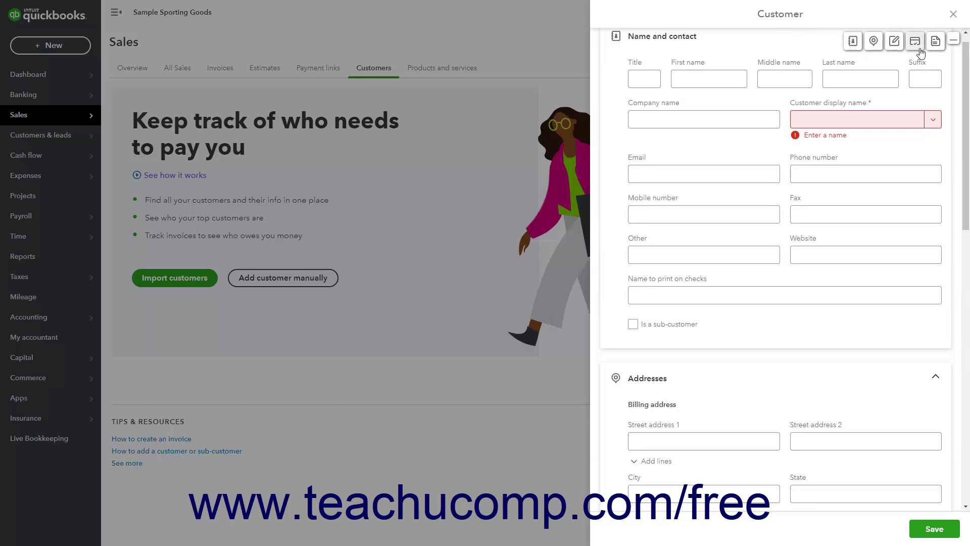
left_click(953, 45)
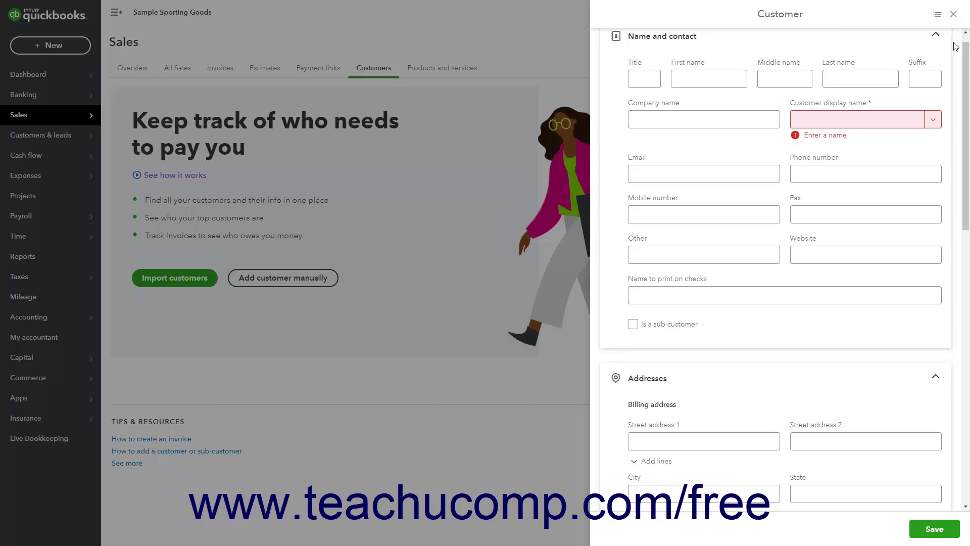
left_click(937, 16)
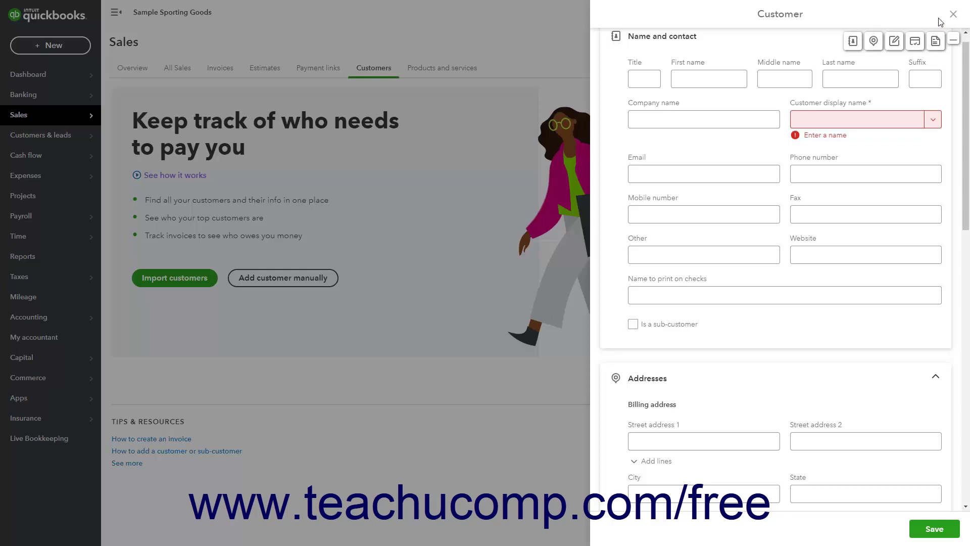
Step: Enter title 'Ms.' and company 'Mary's Bagels', using the titled full name as display name
left_click(697, 77)
left_click(788, 75)
left_click(823, 77)
left_click(932, 79)
left_click(643, 80)
type("Ms.")
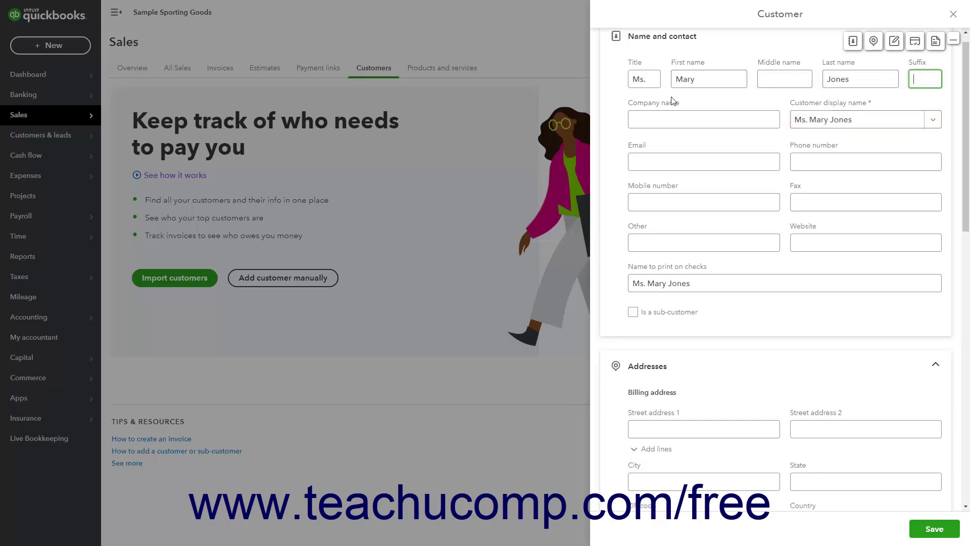
left_click(664, 114)
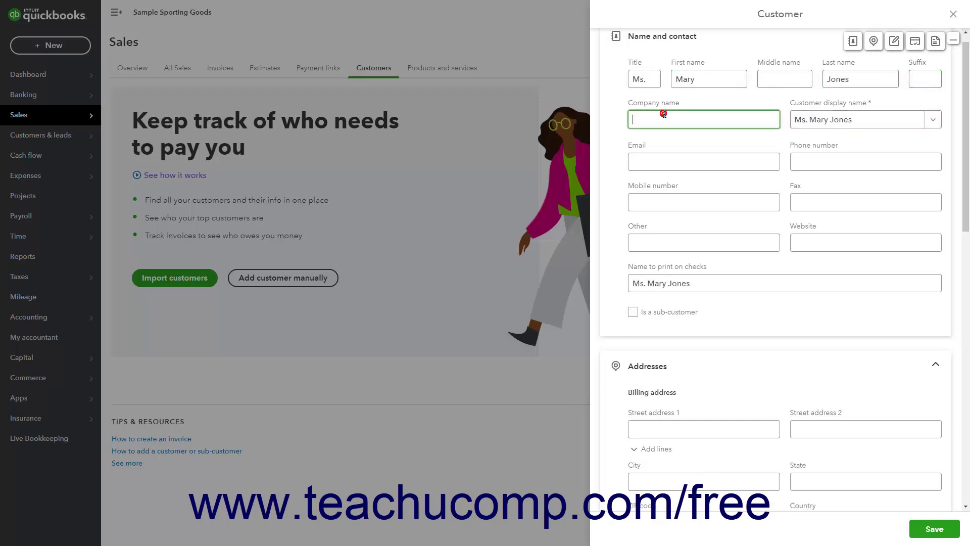
type("Mary's Bagels")
left_click(937, 122)
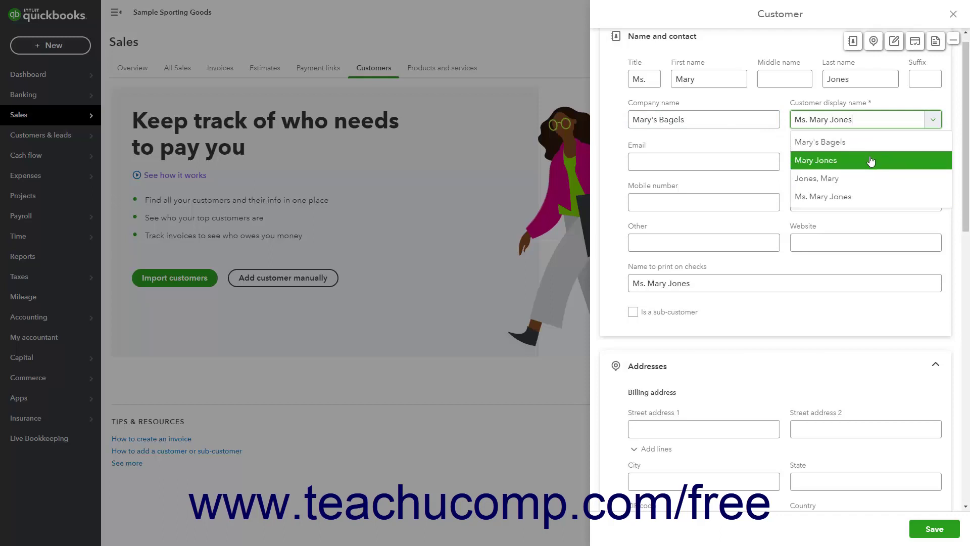
left_click(861, 195)
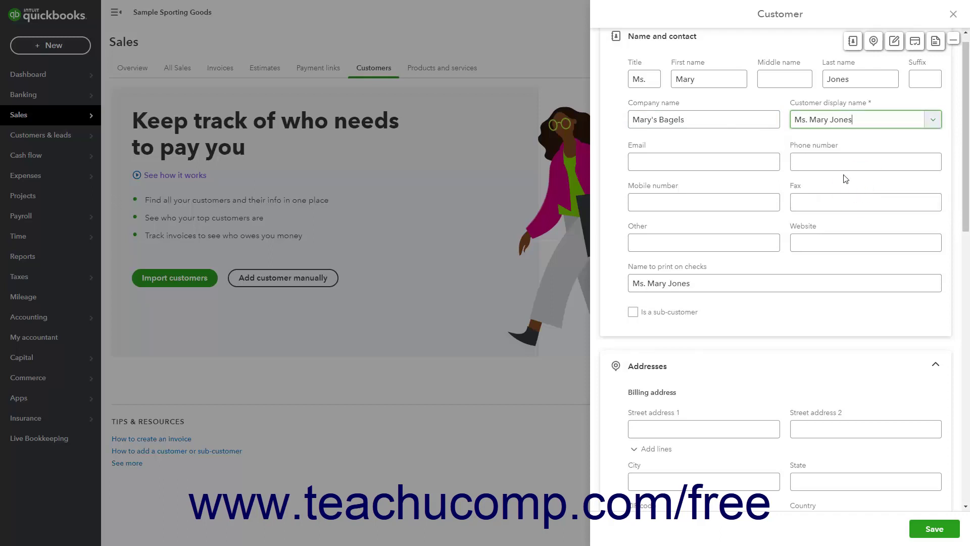
left_click(711, 161)
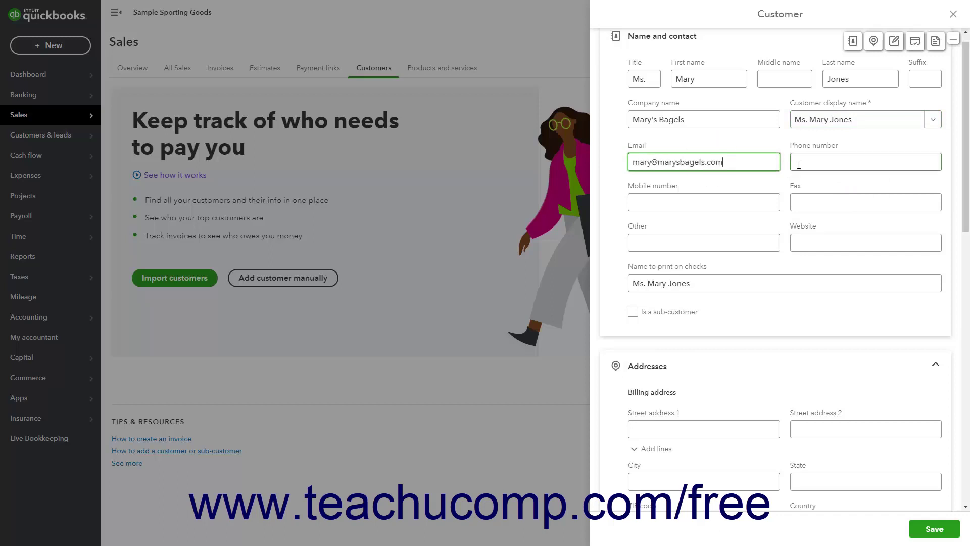
left_click(798, 162)
left_click(695, 204)
left_click(831, 203)
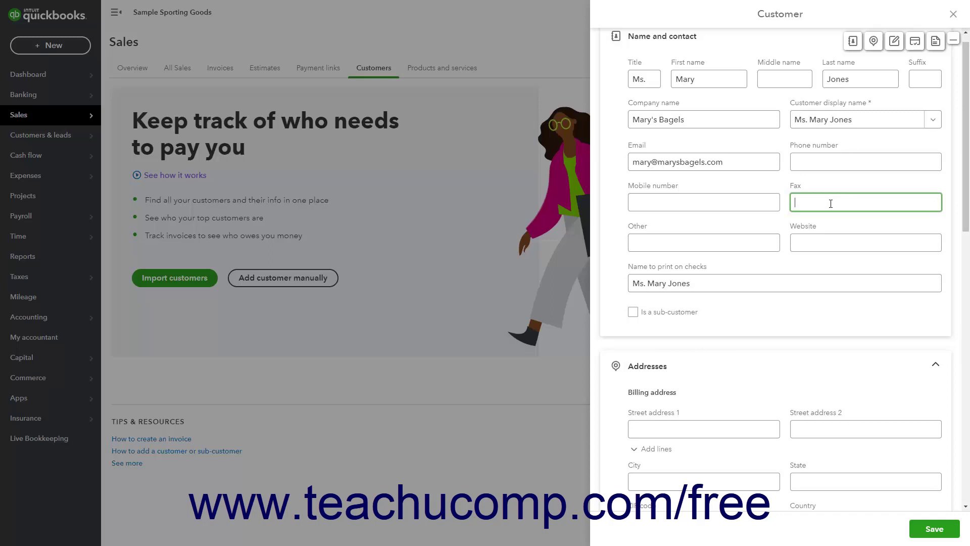
left_click(656, 240)
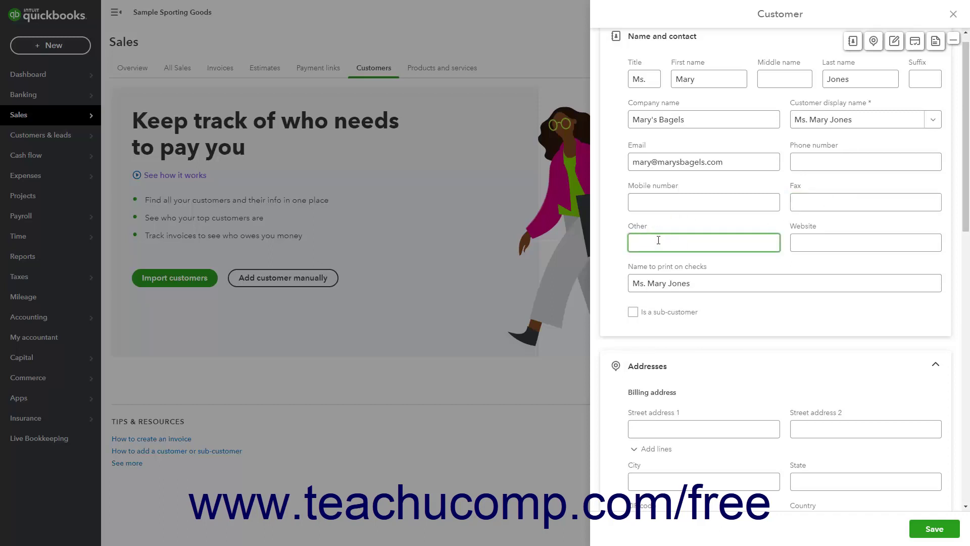
left_click(838, 240)
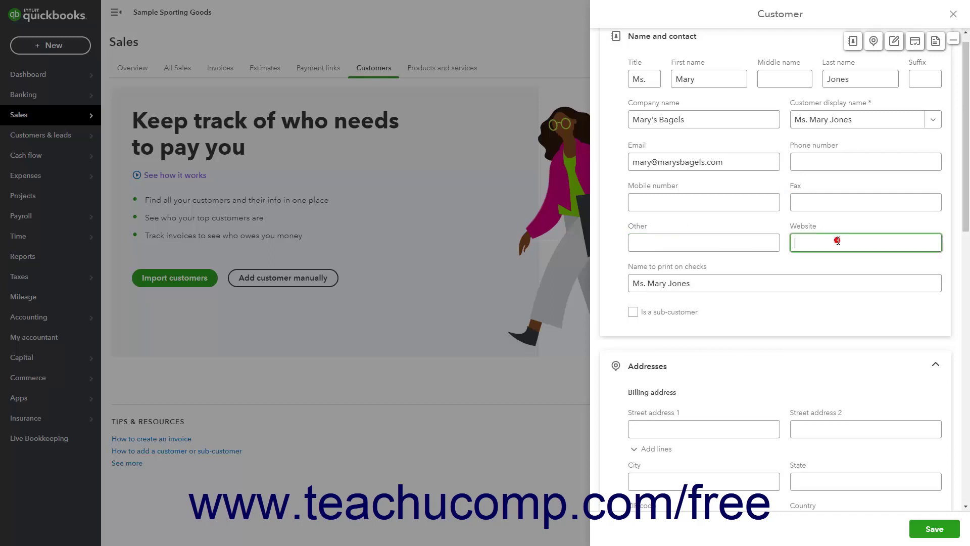
type("https://www.marysbagels.com")
left_click(770, 286)
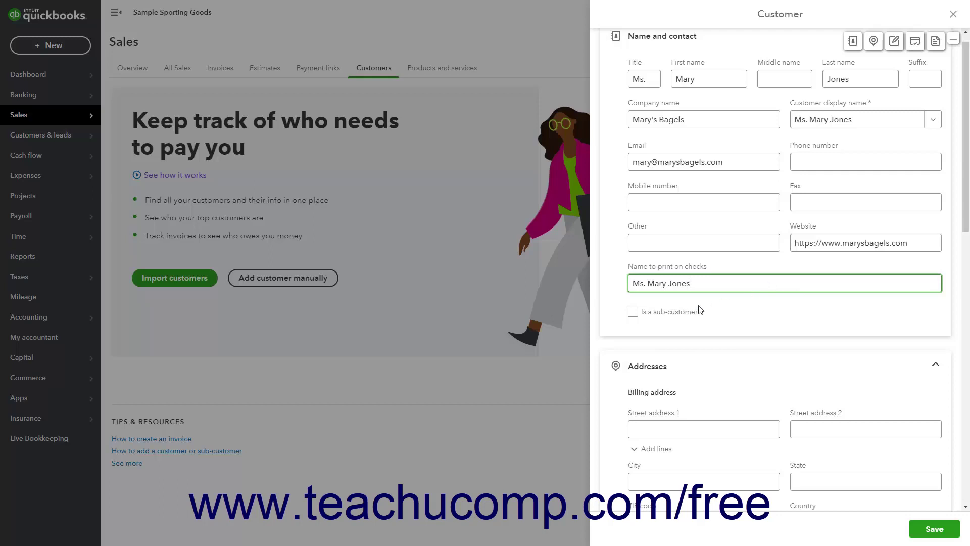
Step: Tick Is a sub-customer to view the parent customer choices, then untick it
left_click(633, 313)
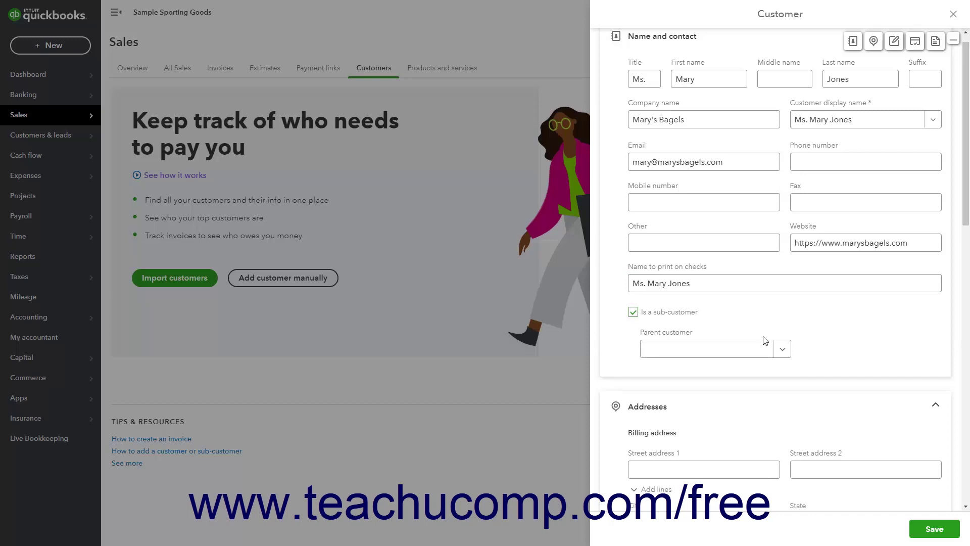
left_click(783, 350)
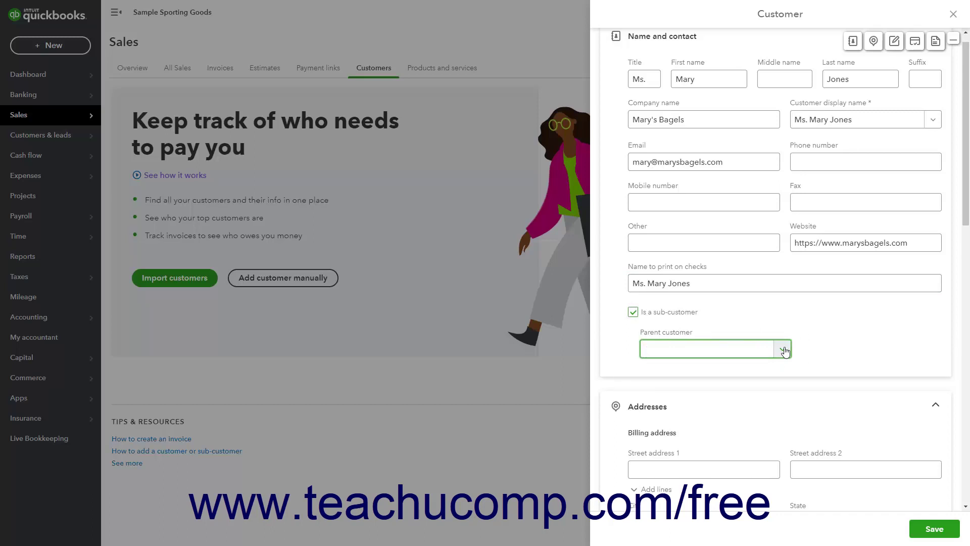
left_click(782, 352)
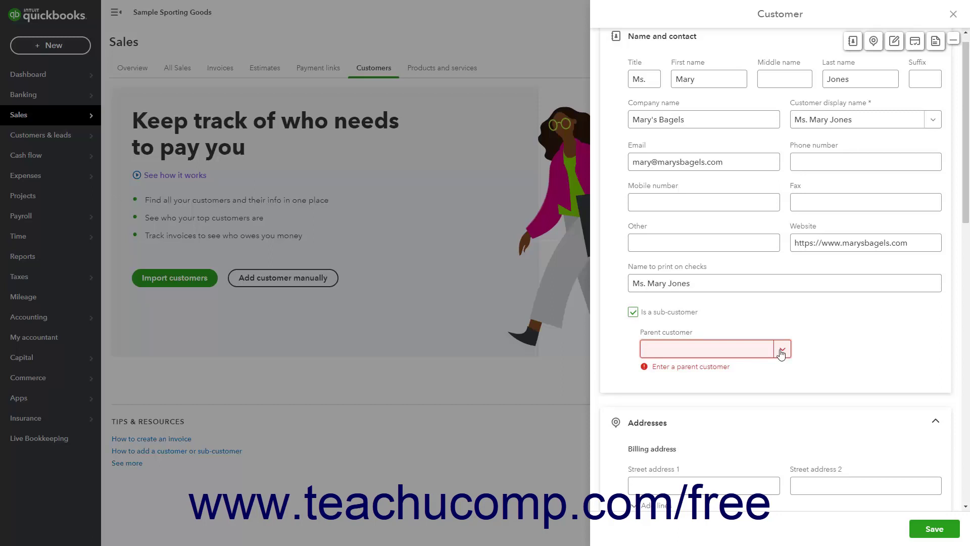
left_click(632, 314)
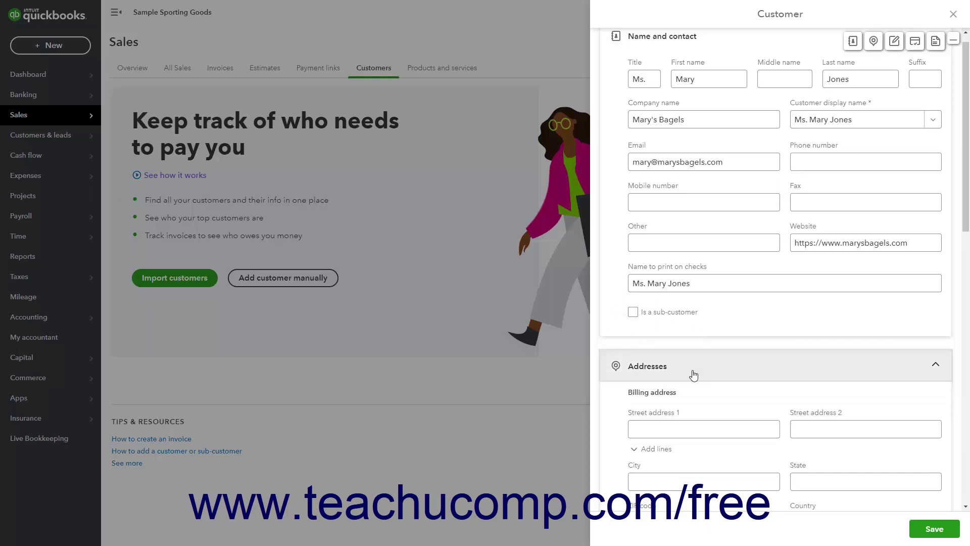
Step: Enter the customer's billing street address, city, state and ZIP code
scroll(694, 374, "down", 6)
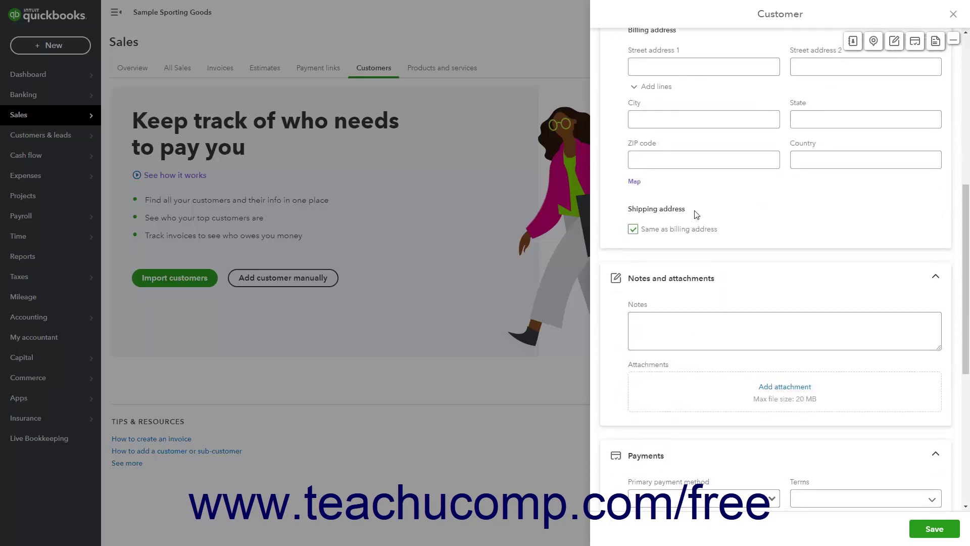
scroll(694, 218, "up", 1)
left_click(714, 139)
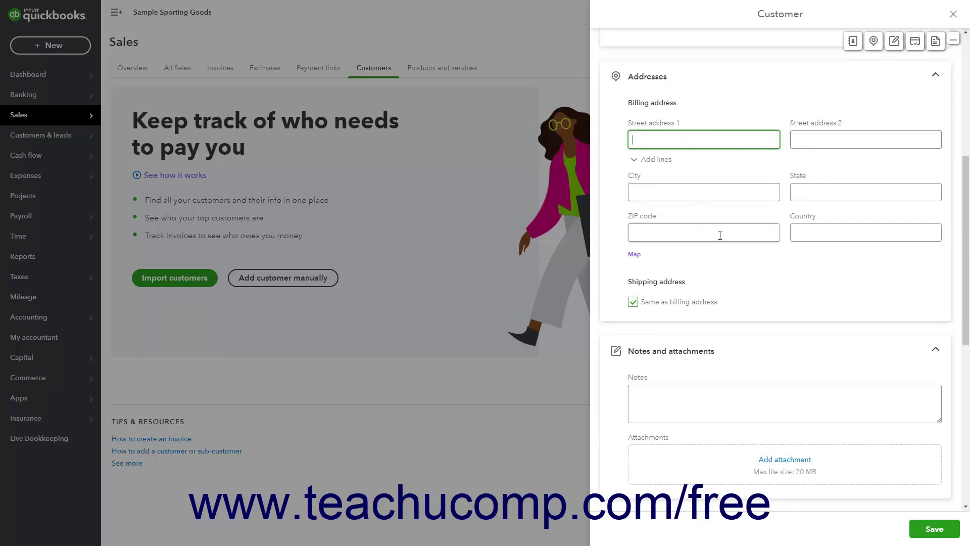
type("123")
type("Main St.")
key("Tab")
key("Tab")
key("Tab")
type("East Lansing")
key("Tab")
type("MI")
key("Tab")
type("48823")
key("Tab")
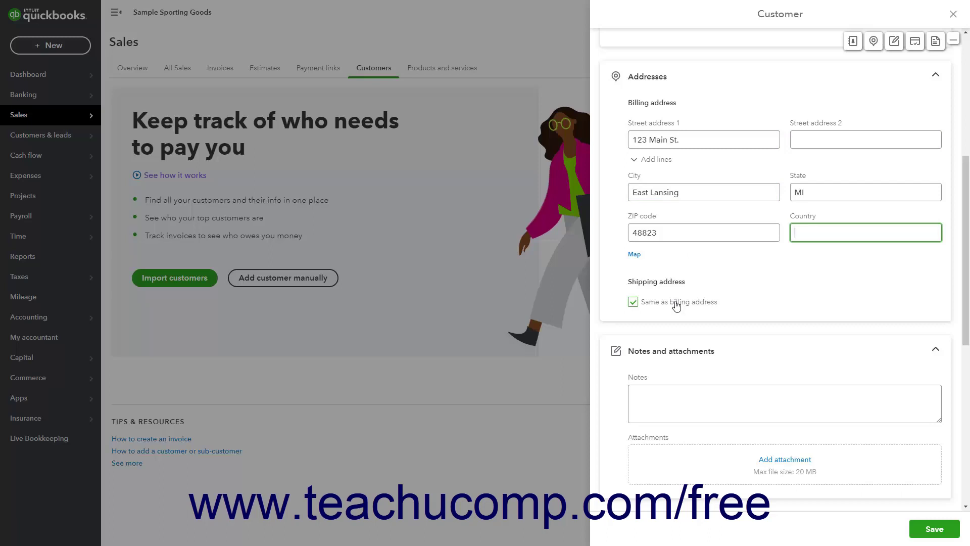
Step: Keep the shipping address the same as billing and start a customer note
left_click(634, 305)
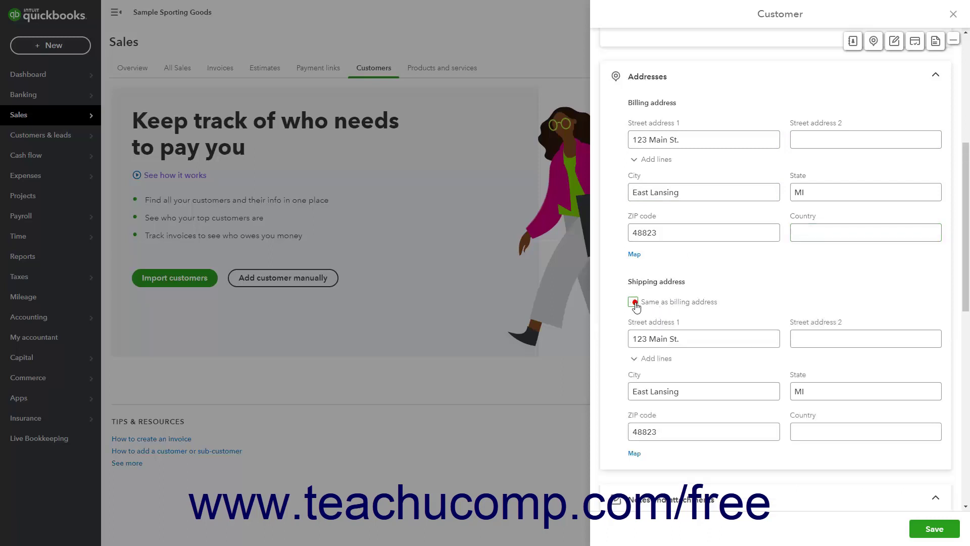
left_click(649, 339)
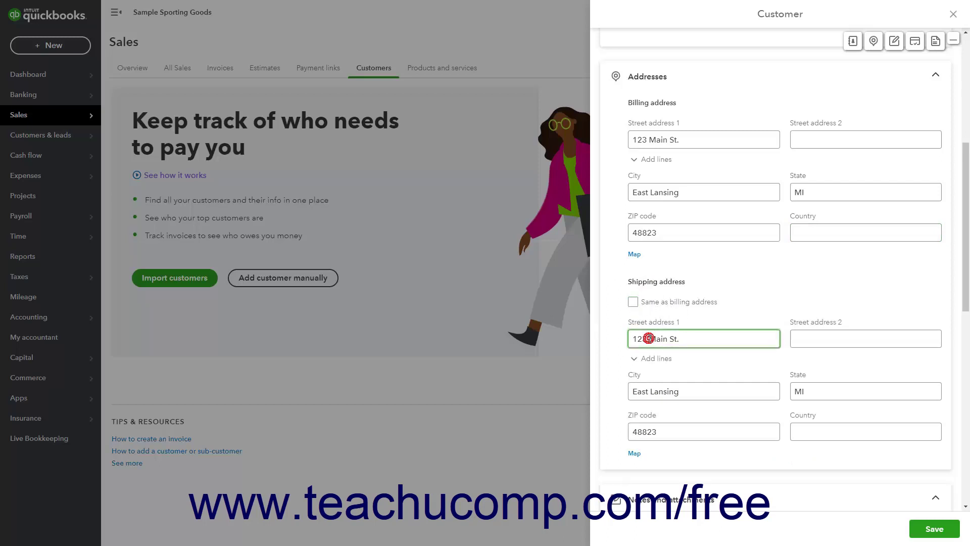
left_click(633, 302)
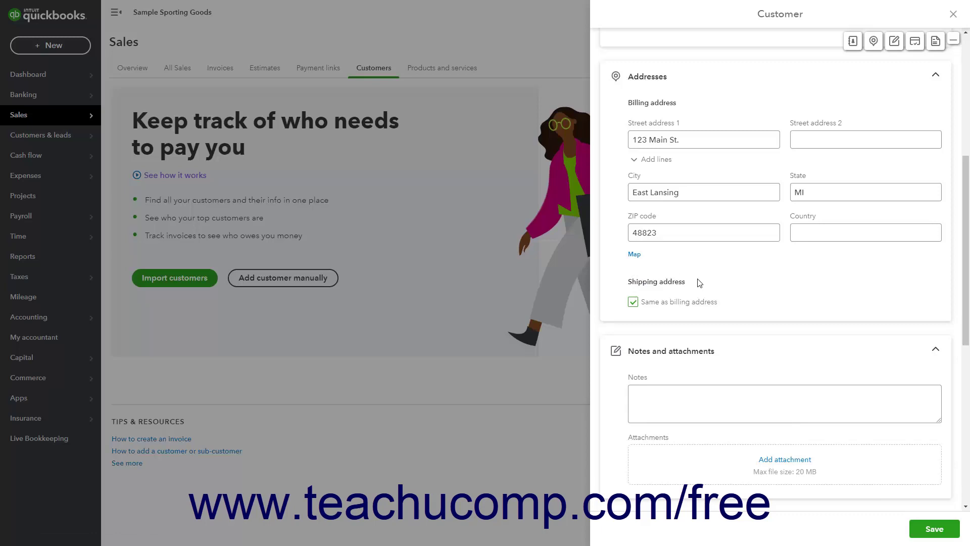
scroll(700, 282, "down", 3)
left_click(686, 259)
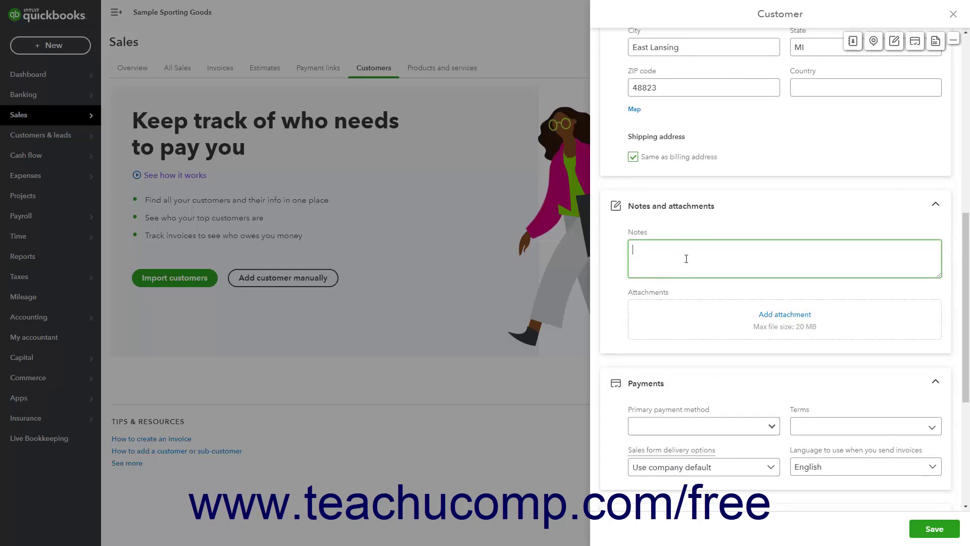
left_click(765, 315)
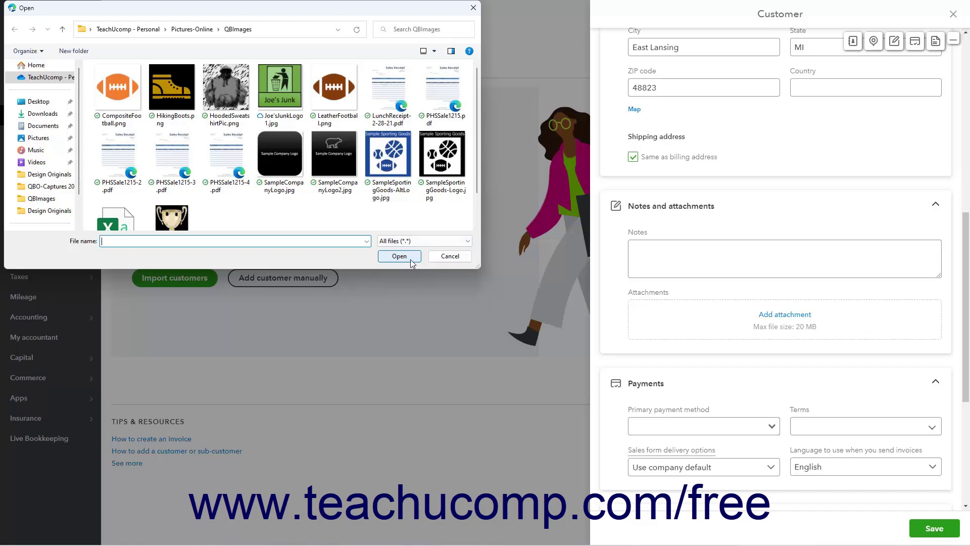
left_click(450, 256)
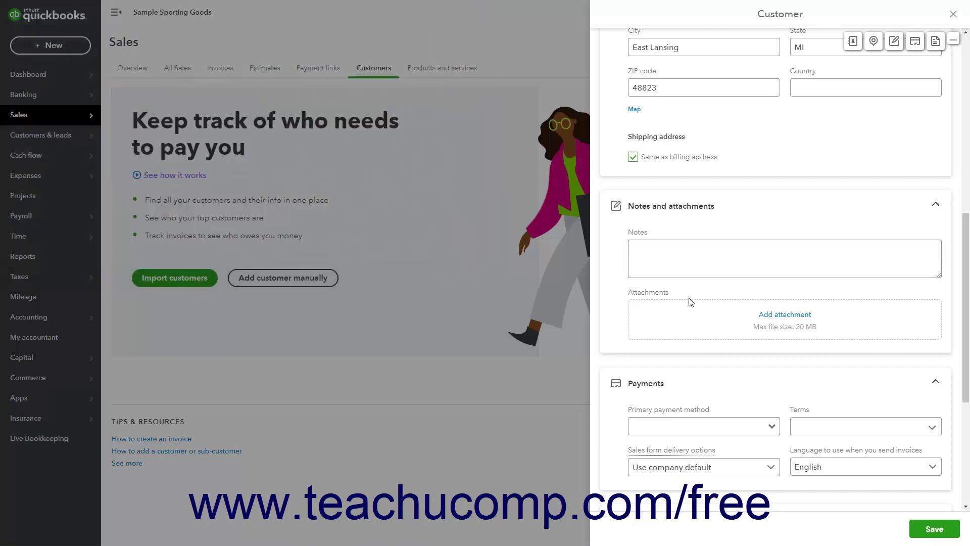
scroll(691, 302, "down", 5)
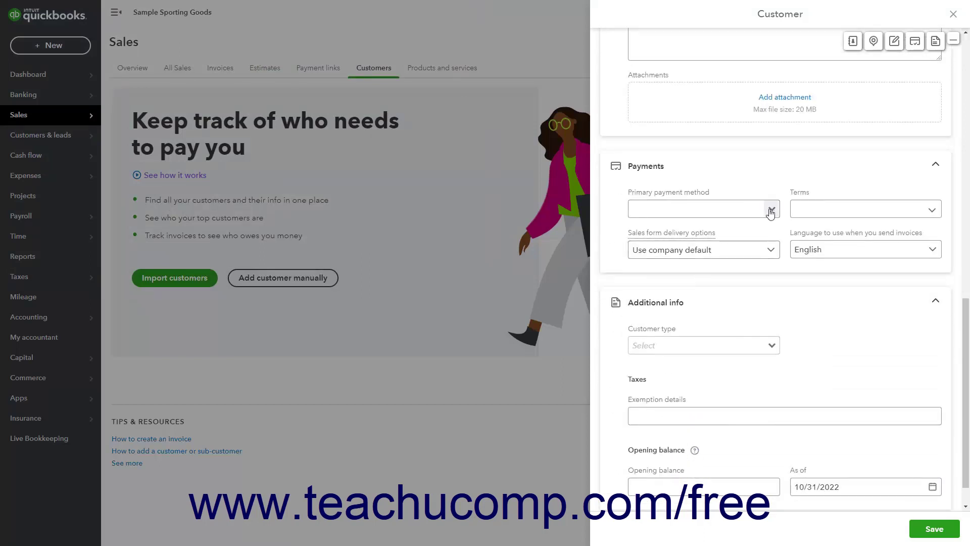
Step: Set payment method to Check, terms to Net 30, sales form delivery to None, keeping English
left_click(770, 211)
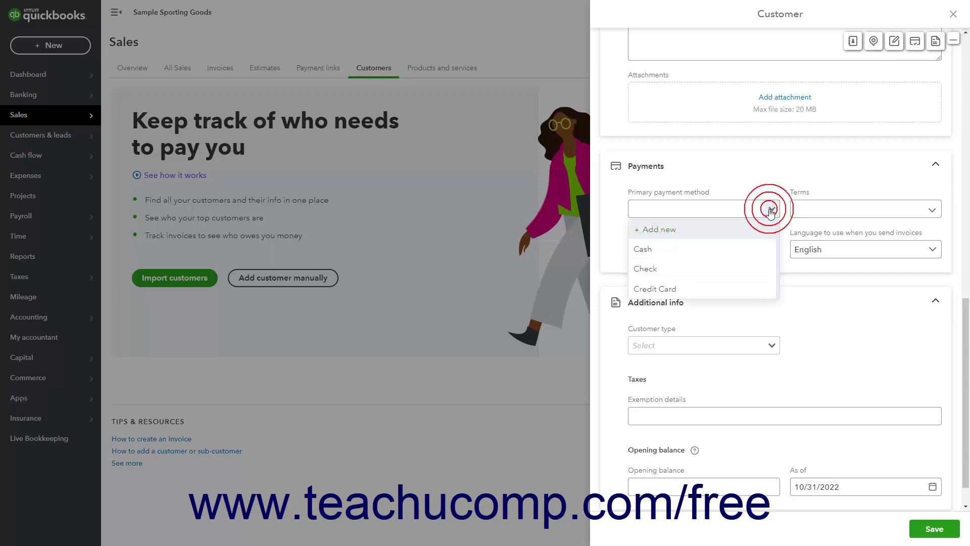
left_click(722, 264)
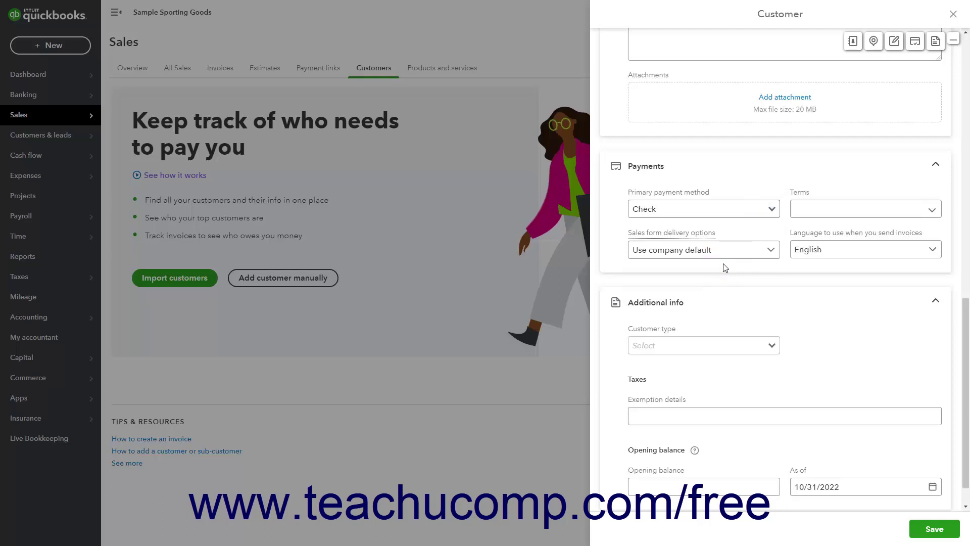
left_click(931, 210)
left_click(824, 273)
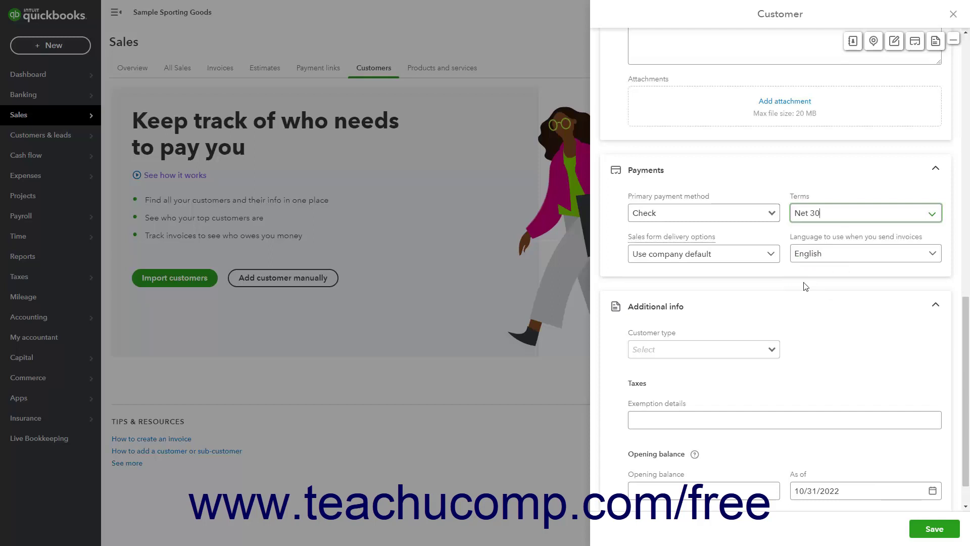
left_click(770, 256)
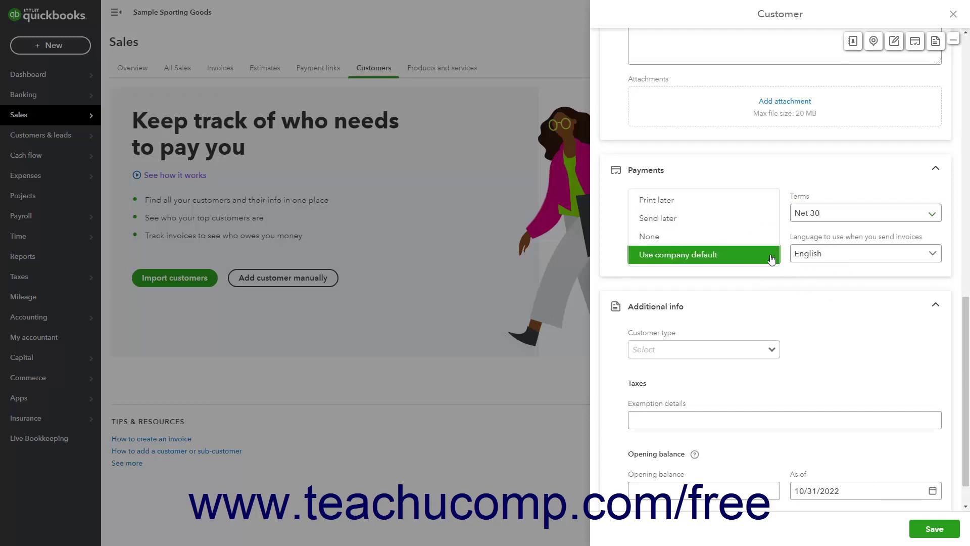
left_click(742, 242)
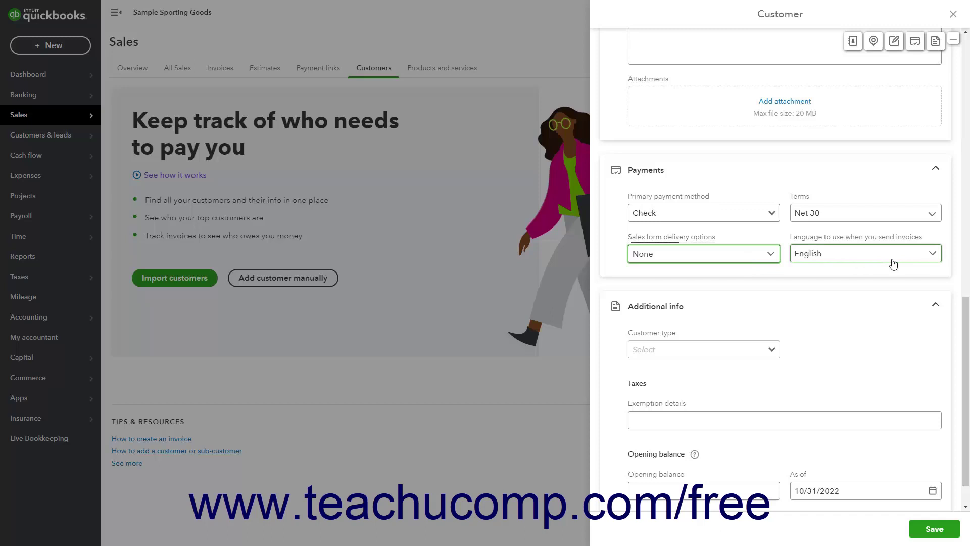
left_click(935, 255)
left_click_drag(936, 257, 818, 202)
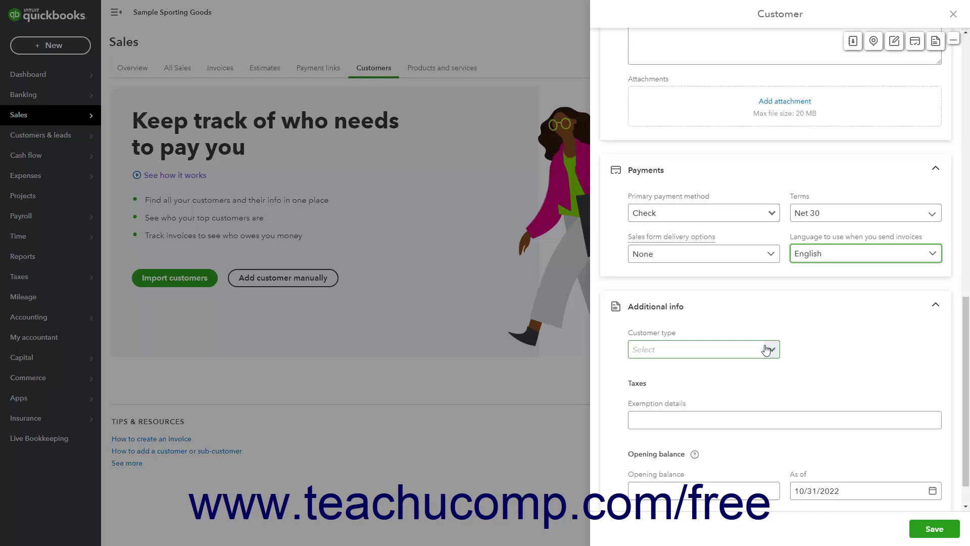
scroll(765, 319, "down", 1)
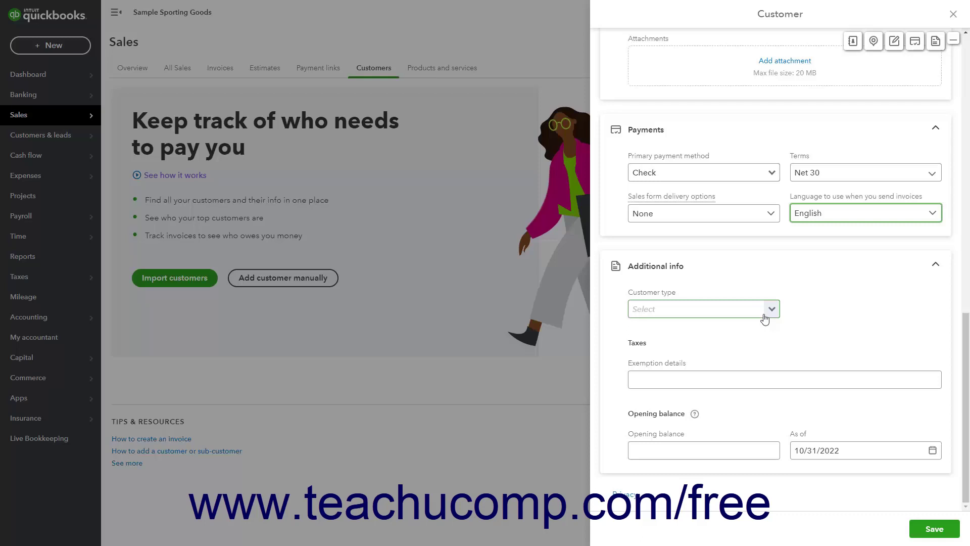
left_click(700, 382)
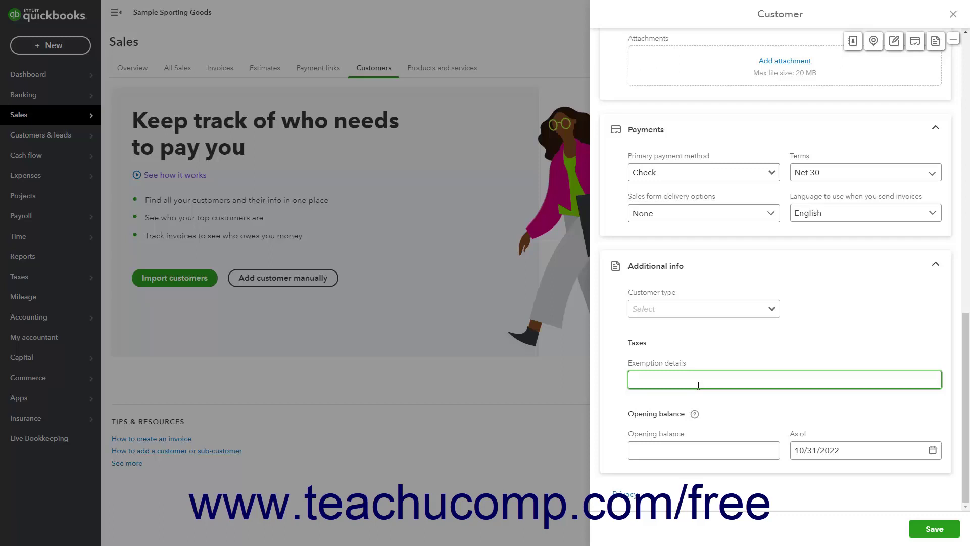
left_click(673, 449)
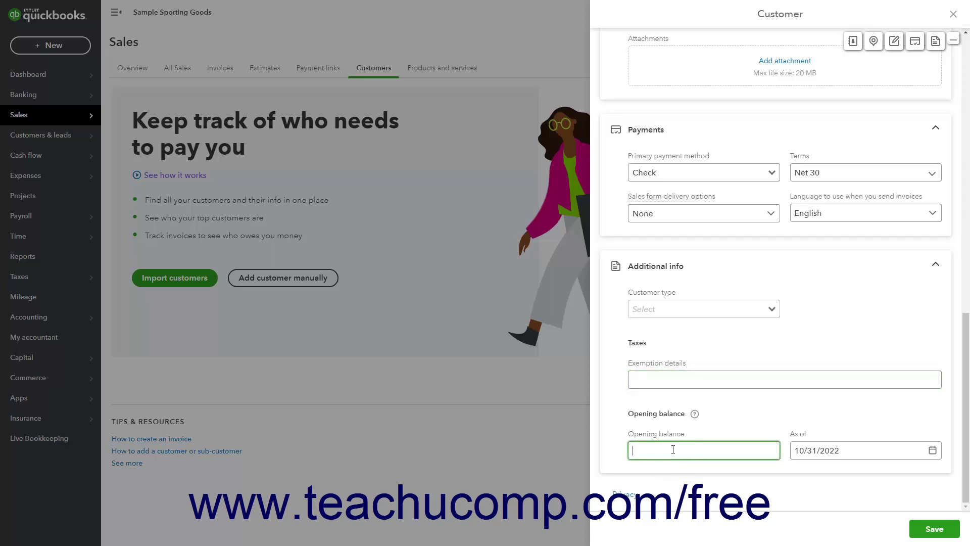